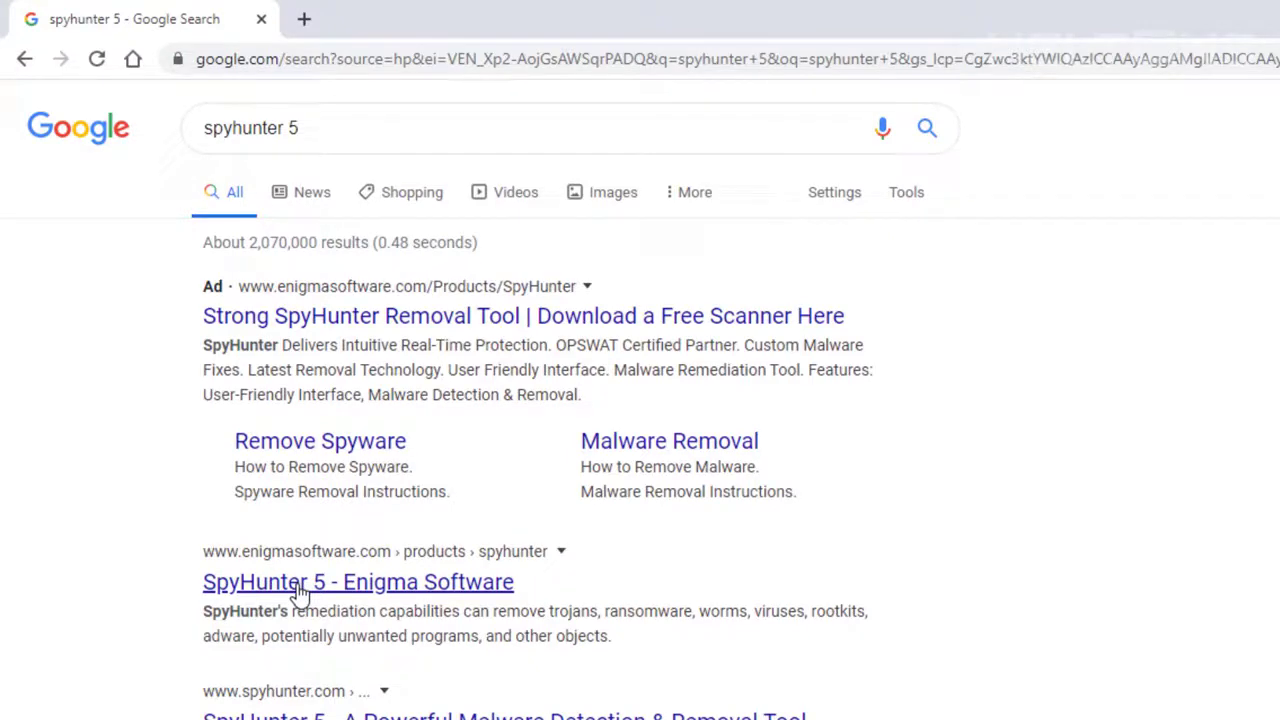
- Open the 'SpyHunter 5 - Enigma Software' search result to reach the free malware remover page
{"action": "left_click", "coordinate": [300, 592]}
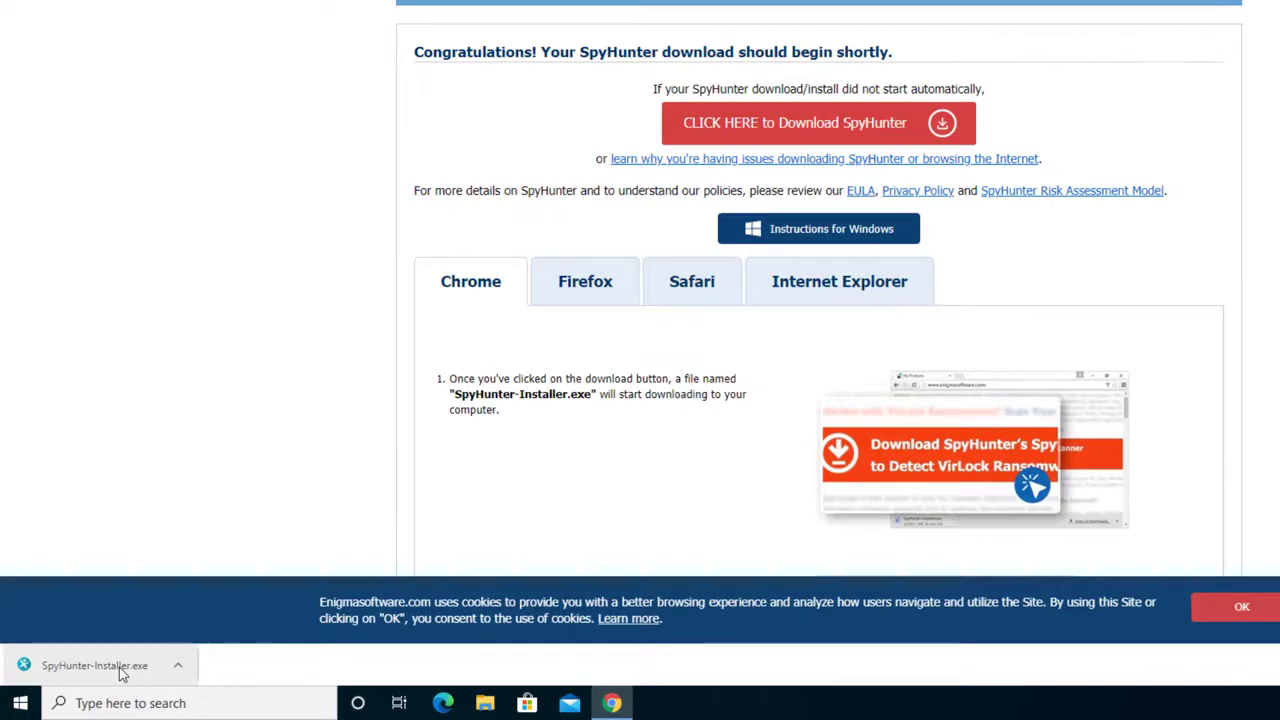
- Run SpyHunter-Installer.exe, allow it to make changes, and confirm the installer language
{"action": "left_click", "coordinate": [120, 672]}
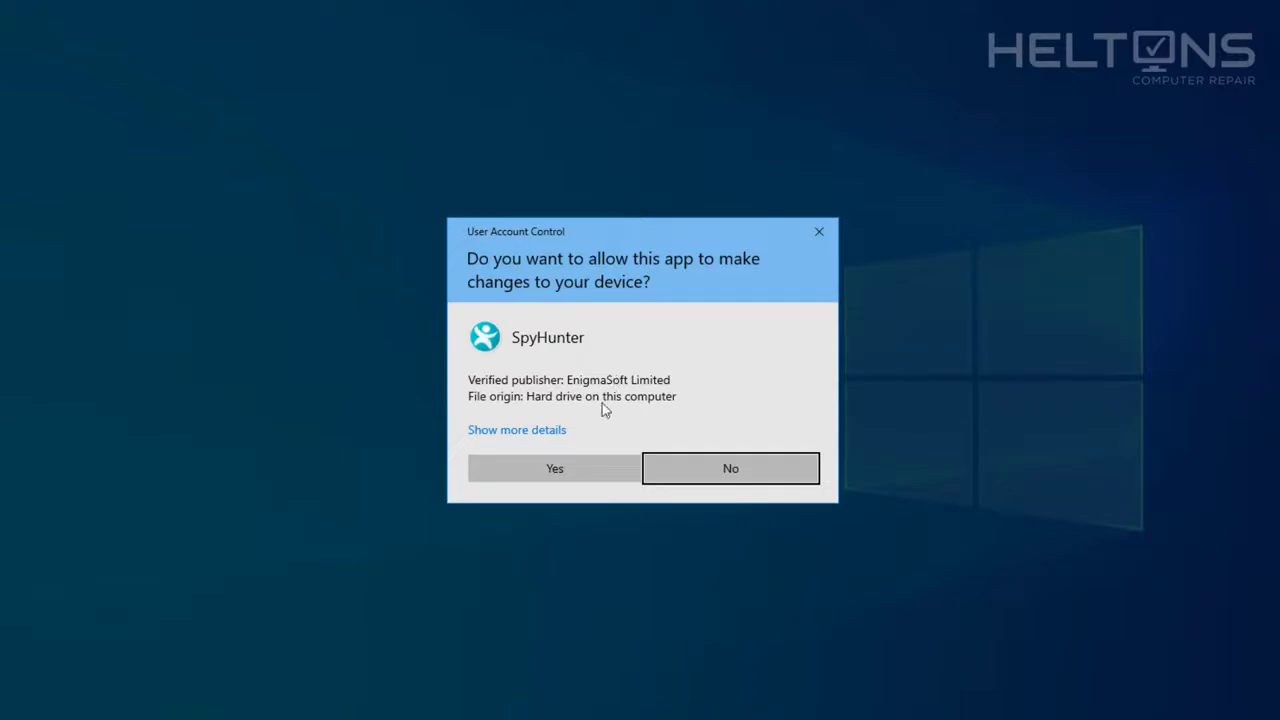
{"action": "left_click", "coordinate": [597, 474]}
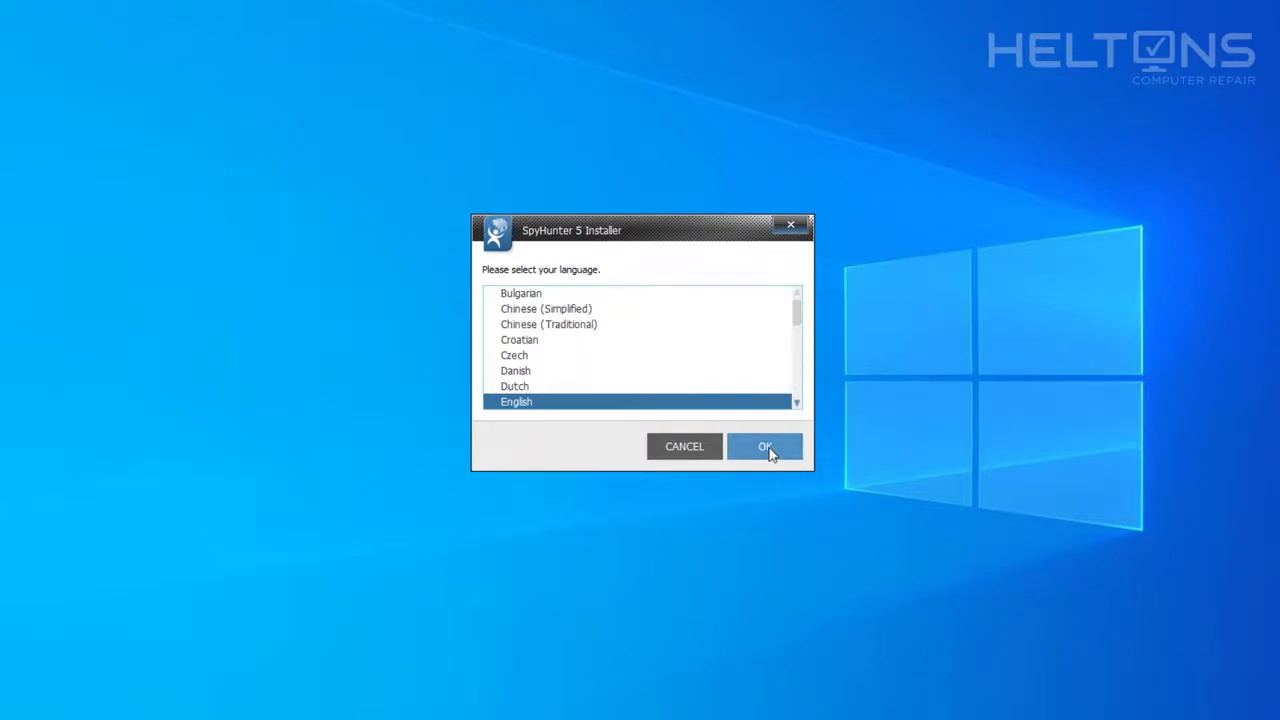
{"action": "left_click", "coordinate": [769, 450]}
- Continue to the EULA, accept it, and start Accept & Install
{"action": "left_click", "coordinate": [834, 468]}
{"action": "scroll", "coordinate": [670, 330], "scroll_direction": "down", "scroll_amount": 10}
{"action": "scroll", "coordinate": [684, 316], "scroll_direction": "down", "scroll_amount": 3}
{"action": "left_click", "coordinate": [674, 434]}
{"action": "left_click", "coordinate": [803, 477]}
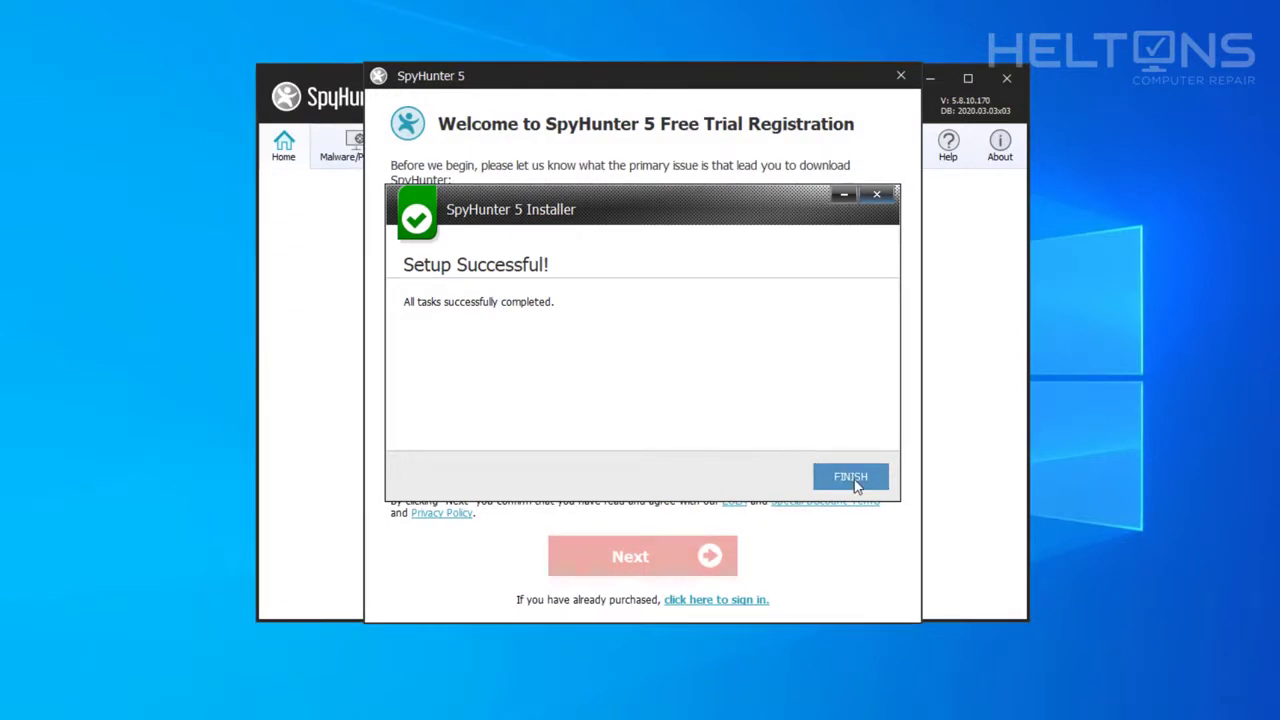
- Finish setup, exit the trial registration, then relaunch SpyHunter5 from the desktop with admin rights
{"action": "left_click", "coordinate": [852, 480]}
{"action": "left_click", "coordinate": [901, 76]}
{"action": "left_click", "coordinate": [624, 405]}
{"action": "double_click", "coordinate": [52, 343]}
{"action": "left_click", "coordinate": [733, 366]}
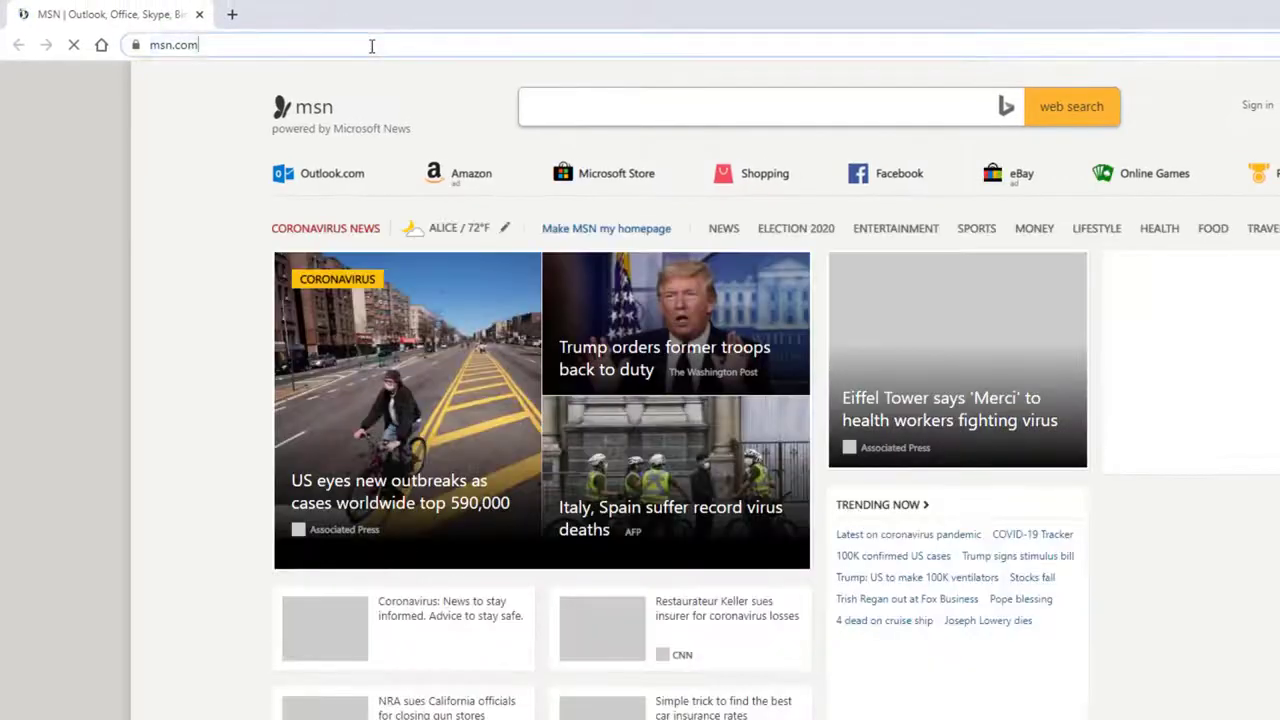
- Go to google.com, search 'fake person generator', and open the generator site
{"action": "left_click", "coordinate": [371, 45]}
{"action": "type", "text": "google.com"}
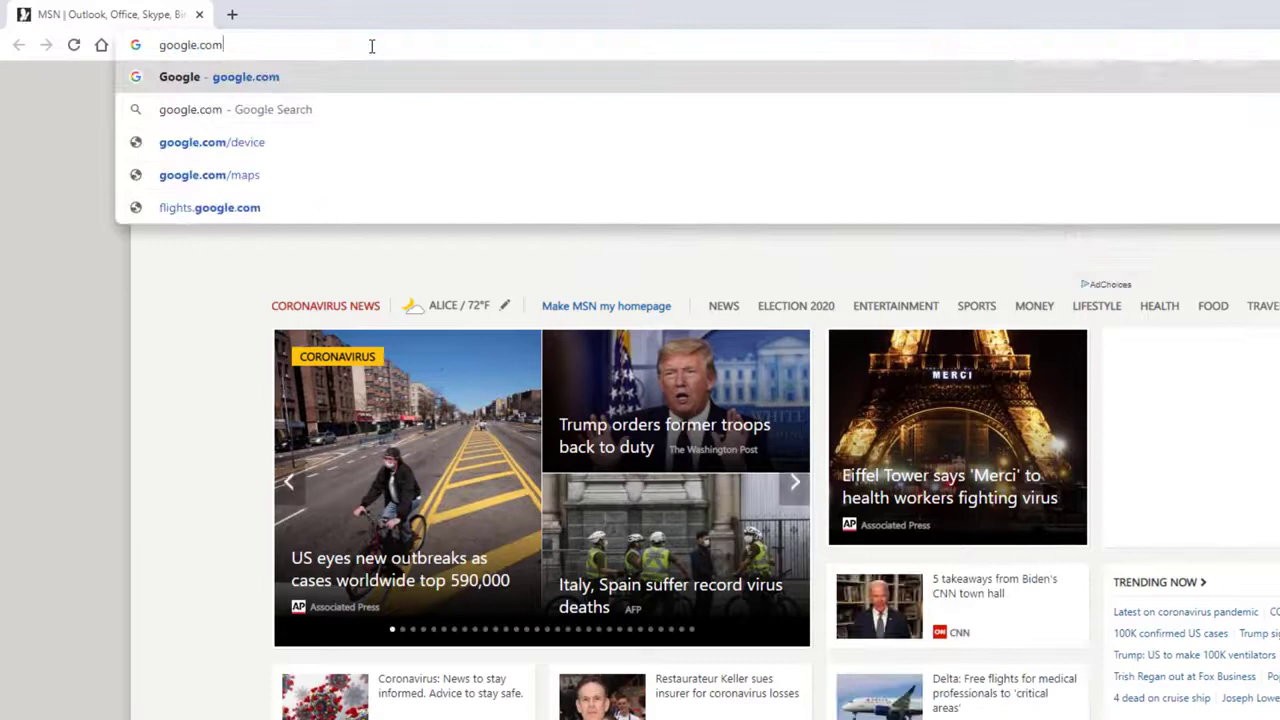
{"action": "key", "text": "Return"}
{"action": "type", "text": "fake per"}
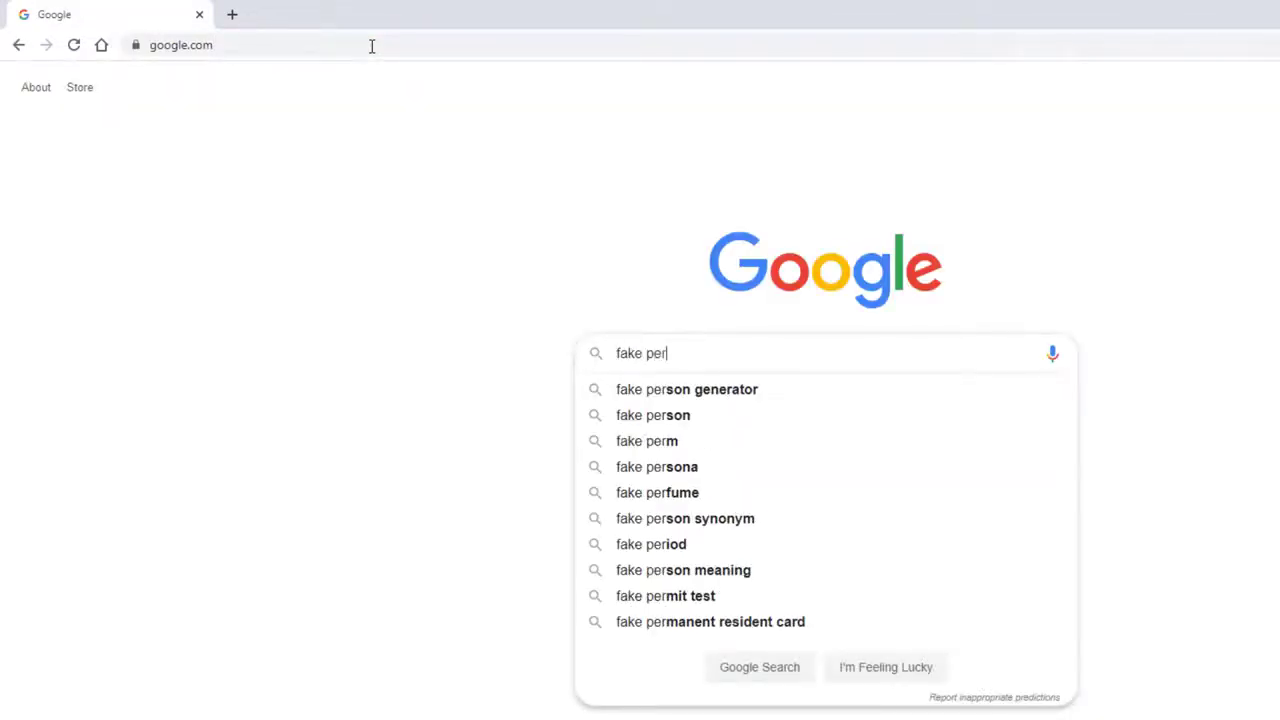
{"action": "type", "text": "sion"}
{"action": "key", "text": "Down"}
{"action": "key", "text": "Return"}
{"action": "left_click", "coordinate": [231, 241]}
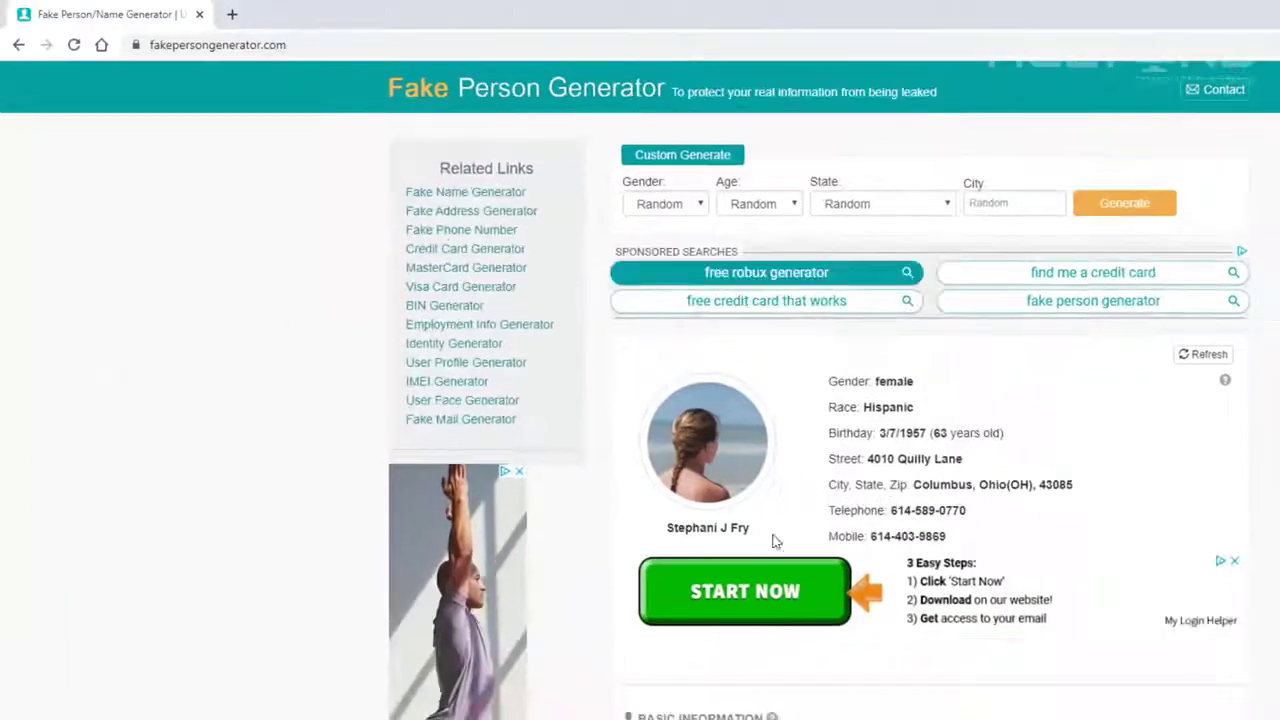
- Copy the generated e-mail address and paste it into SpyHunter's registration form
{"action": "left_click", "coordinate": [1277, 558]}
{"action": "scroll", "coordinate": [1090, 540], "scroll_direction": "down", "scroll_amount": 4}
{"action": "left_click_drag", "start_coordinate": [991, 404], "coordinate": [831, 406]}
{"action": "key", "text": "ctrl+c"}
{"action": "key", "text": "alt+Tab"}
{"action": "key", "text": "ctrl+v"}
- Choose 'I don't know what my issue is', give consent, submit, then enter a replacement e-mail address
{"action": "left_click", "coordinate": [845, 403]}
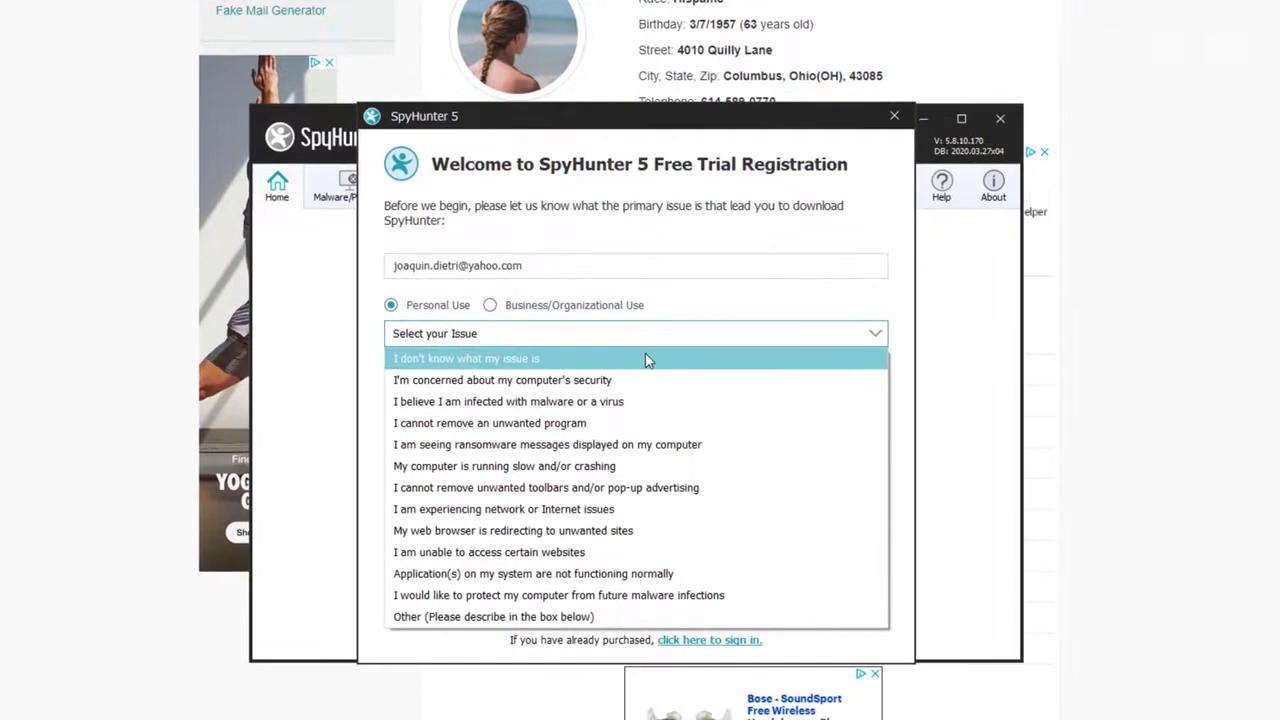
{"action": "left_click", "coordinate": [645, 358]}
{"action": "left_click", "coordinate": [391, 466]}
{"action": "left_click", "coordinate": [620, 600]}
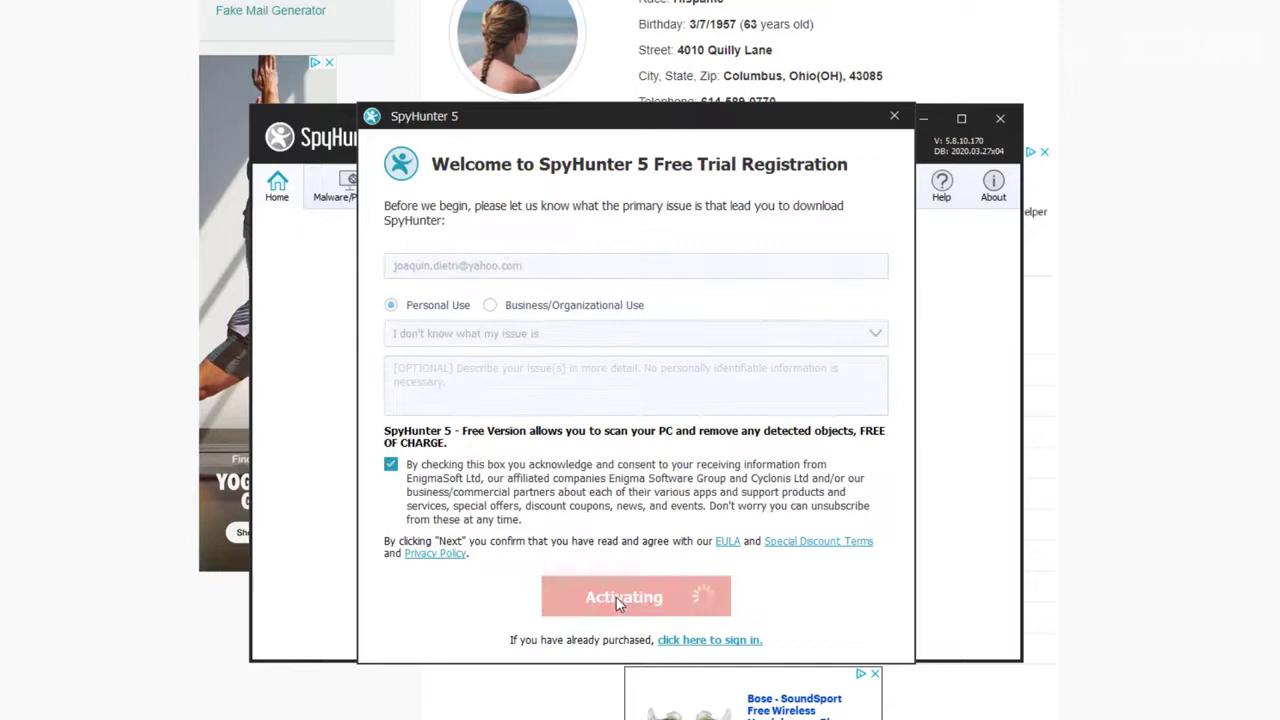
{"action": "left_click", "coordinate": [620, 455]}
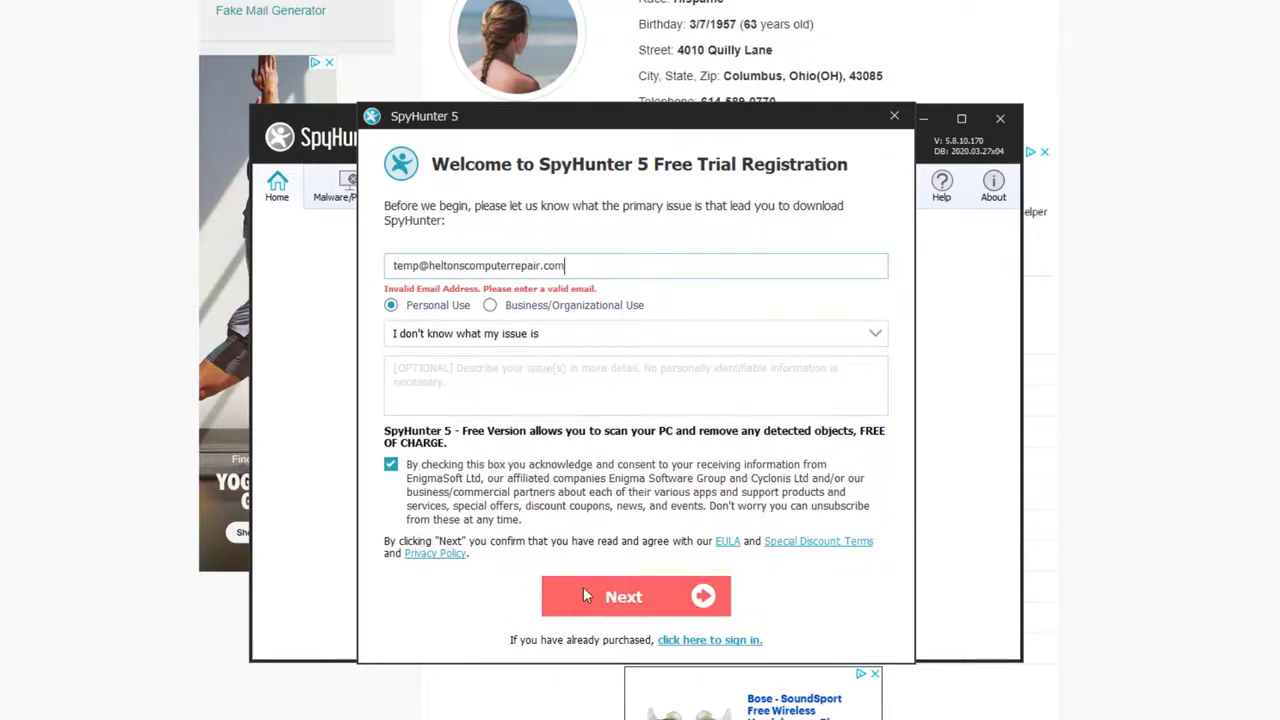
- Resubmit the registration, dismiss the Invalid Email warnings, and try another e-mail address
{"action": "left_click", "coordinate": [596, 597]}
{"action": "left_click", "coordinate": [632, 455]}
{"action": "left_click", "coordinate": [612, 592]}
{"action": "left_click", "coordinate": [827, 302]}
- Toggle Business then Personal Use, clear the e-mail field, and type a new address
{"action": "left_click", "coordinate": [565, 302]}
{"action": "left_click", "coordinate": [455, 306]}
{"action": "left_click", "coordinate": [452, 268]}
{"action": "key", "text": "ctrl+v"}
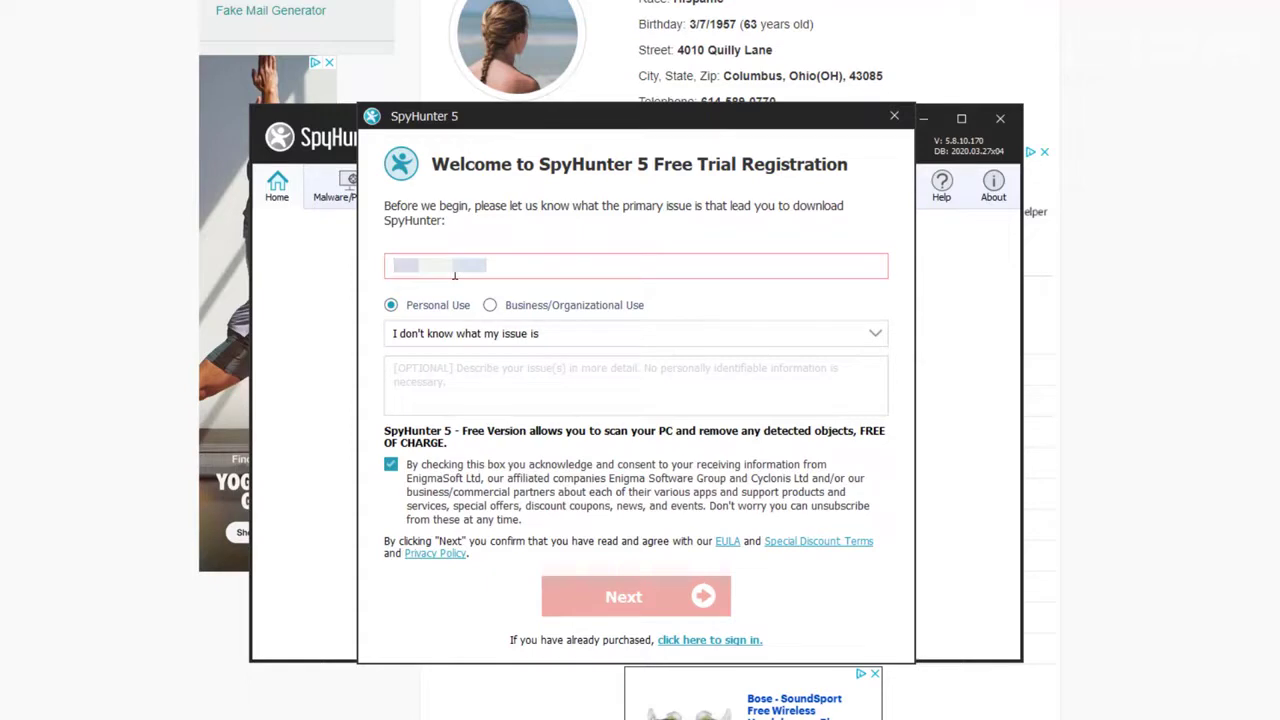
{"action": "key", "text": "ctrl+a"}
{"action": "key", "text": "BackSpace"}
{"action": "key", "text": "ctrl+z"}
{"action": "key", "text": "ctrl+z"}
{"action": "key", "text": "ctrl+z"}
{"action": "key", "text": "BackSpace"}
{"action": "key", "text": "ctrl+v"}
{"action": "key", "text": "BackSpace"}
{"action": "type", "text": "email@mail.com"}
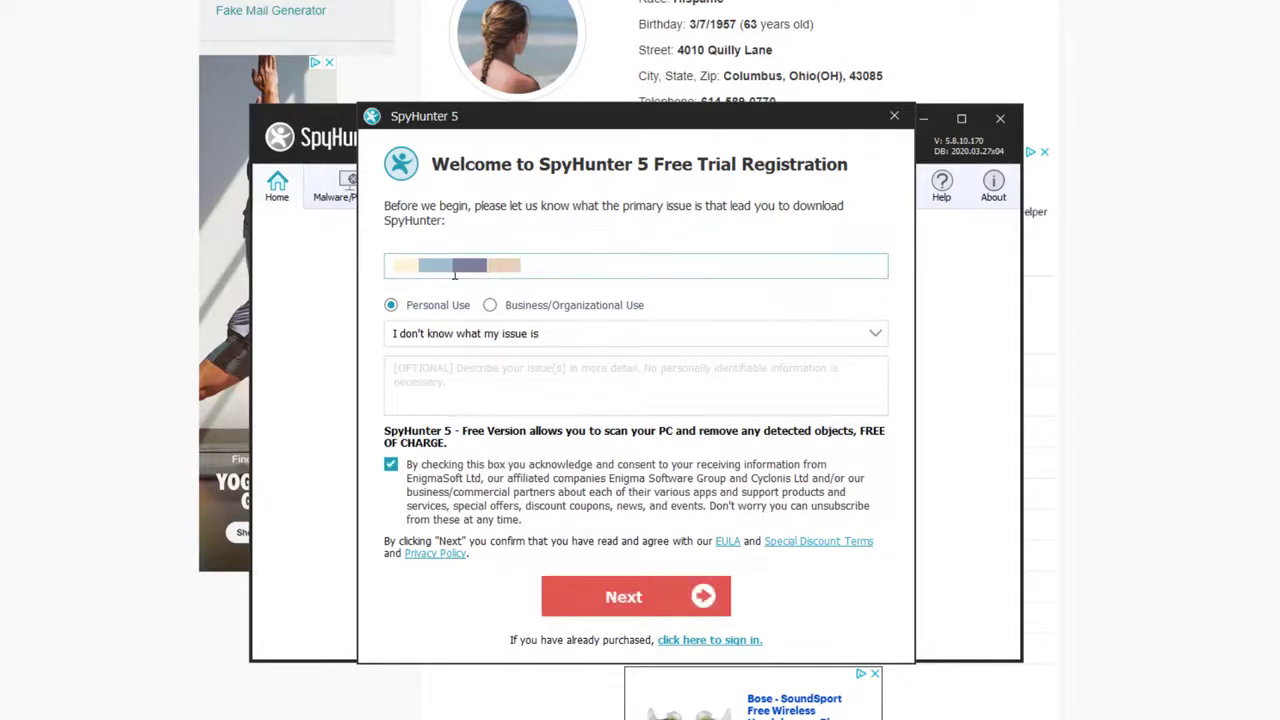
- Submit the completed registration so SpyHunter's free trial Active Scan starts
{"action": "left_click", "coordinate": [632, 595]}
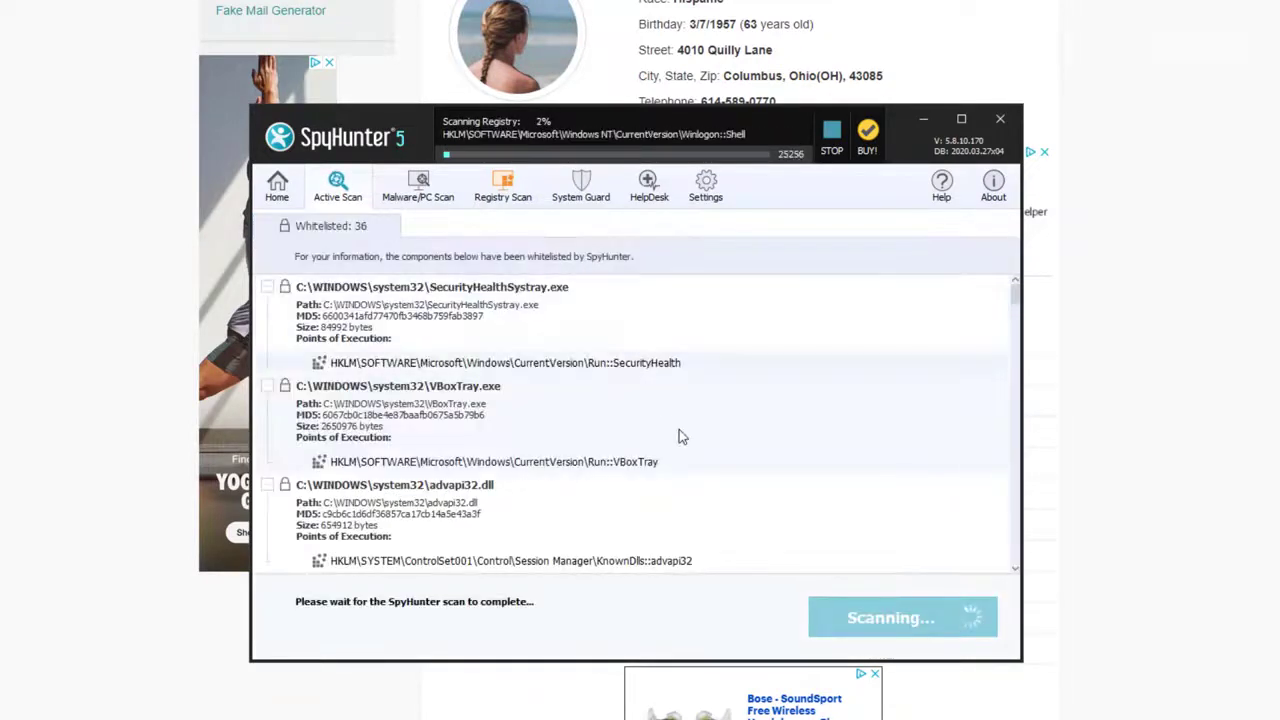
{"action": "scroll", "coordinate": [790, 338], "scroll_direction": "down", "scroll_amount": 1}
{"action": "scroll", "coordinate": [792, 366], "scroll_direction": "up", "scroll_amount": 1}
{"action": "scroll", "coordinate": [766, 397], "scroll_direction": "down", "scroll_amount": 1}
{"action": "scroll", "coordinate": [762, 478], "scroll_direction": "down", "scroll_amount": 2}
- Scroll through the Malware tab's 140 detections while the Active Scan runs at 28%
{"action": "scroll", "coordinate": [760, 468], "scroll_direction": "down", "scroll_amount": 2}
{"action": "scroll", "coordinate": [745, 405], "scroll_direction": "down", "scroll_amount": 4}
{"action": "scroll", "coordinate": [748, 405], "scroll_direction": "down", "scroll_amount": 4}
{"action": "scroll", "coordinate": [895, 396], "scroll_direction": "down", "scroll_amount": 5}
{"action": "scroll", "coordinate": [935, 388], "scroll_direction": "down", "scroll_amount": 8}
{"action": "scroll", "coordinate": [943, 378], "scroll_direction": "down", "scroll_amount": 10}
{"action": "scroll", "coordinate": [948, 398], "scroll_direction": "down", "scroll_amount": 10}
{"action": "scroll", "coordinate": [990, 490], "scroll_direction": "down", "scroll_amount": 10}
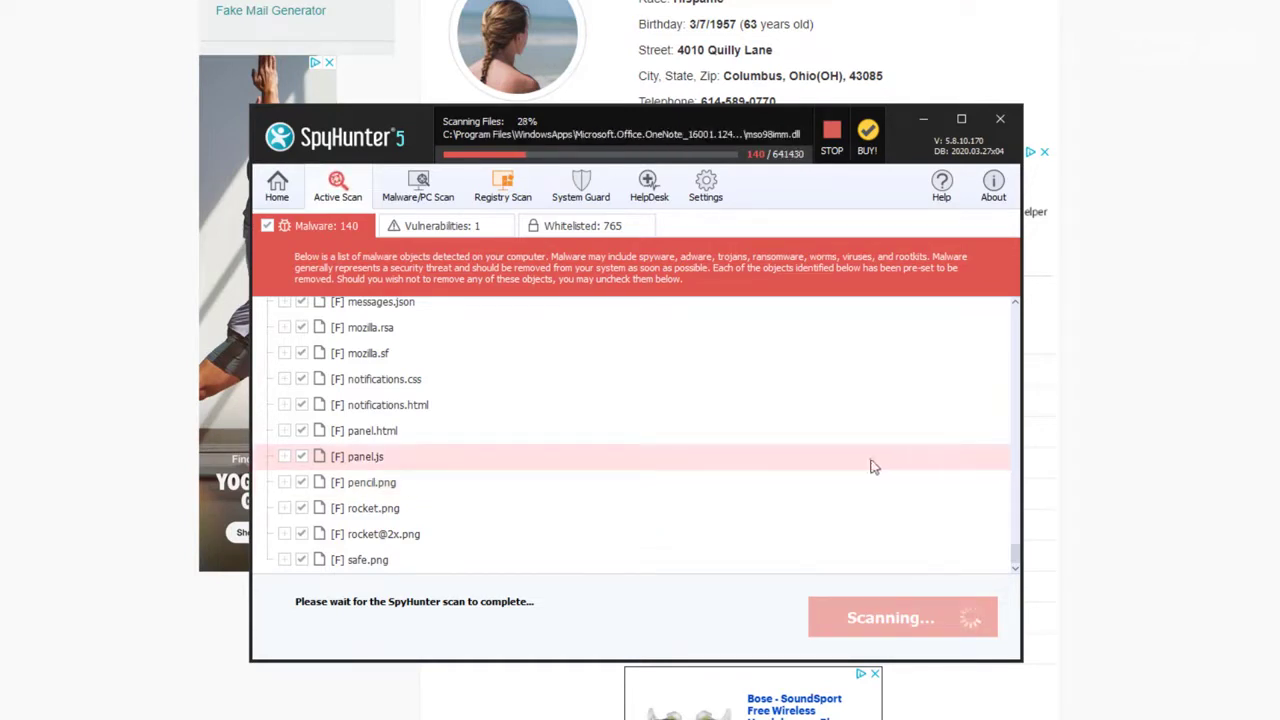